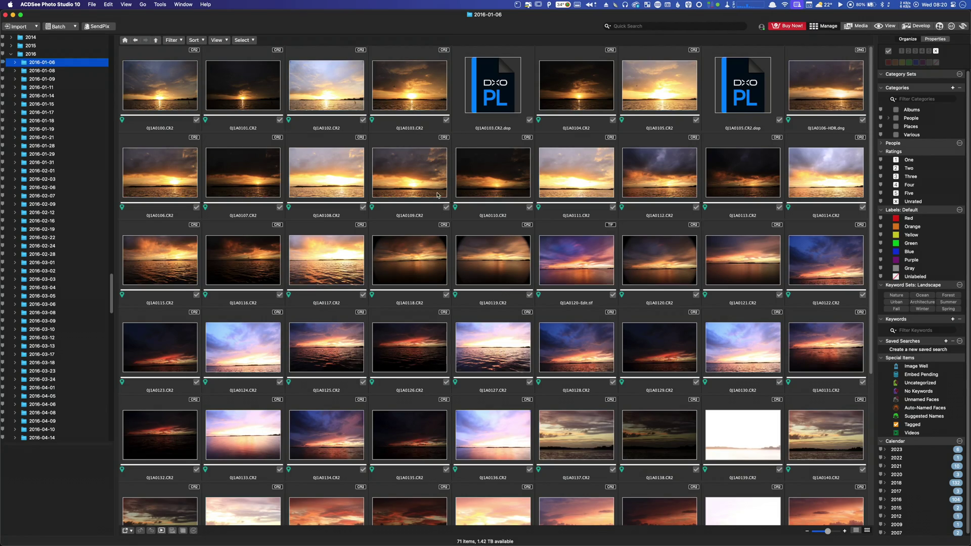
Step: Enlarge the thumbnails to 320, then shrink them back to about 209, eight per row
scroll(438, 195, down, 3)
scroll(448, 219, down, 5)
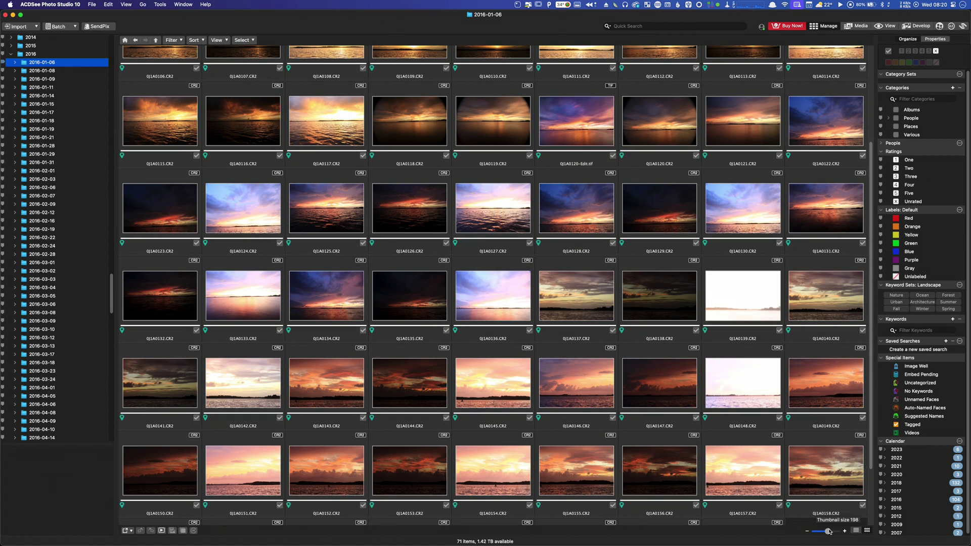
drag(829, 531, 846, 532)
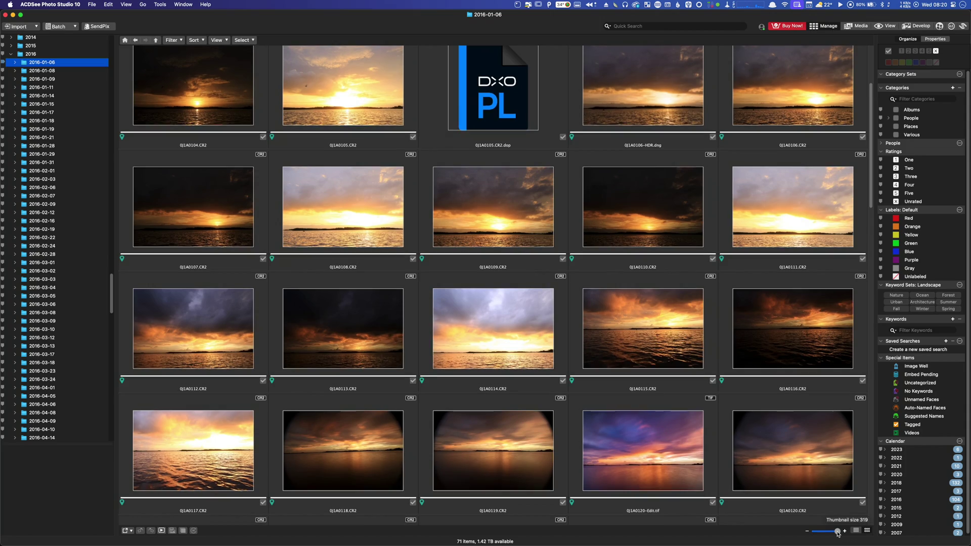
drag(844, 534, 833, 535)
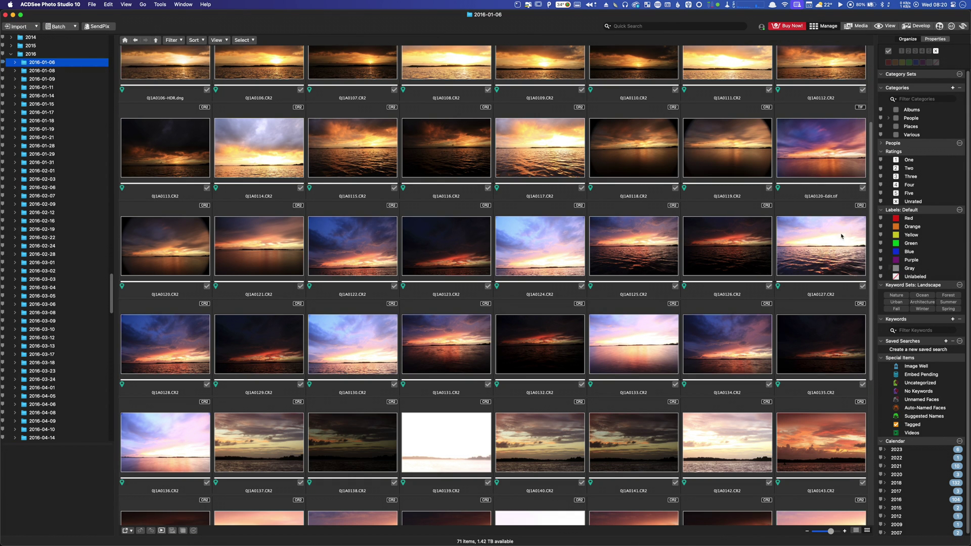
Step: Sort the 2016-01-06 folder's photos by date taken
click(198, 41)
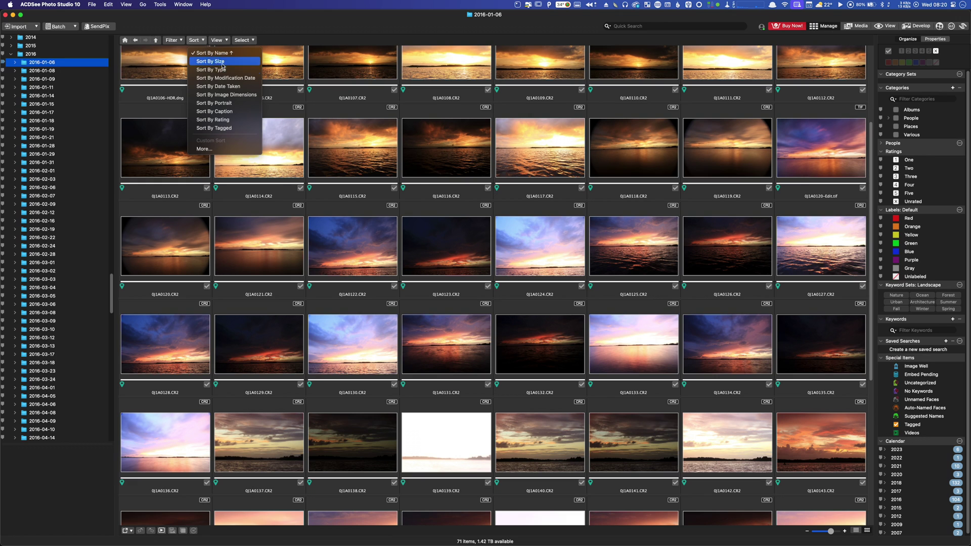
click(245, 87)
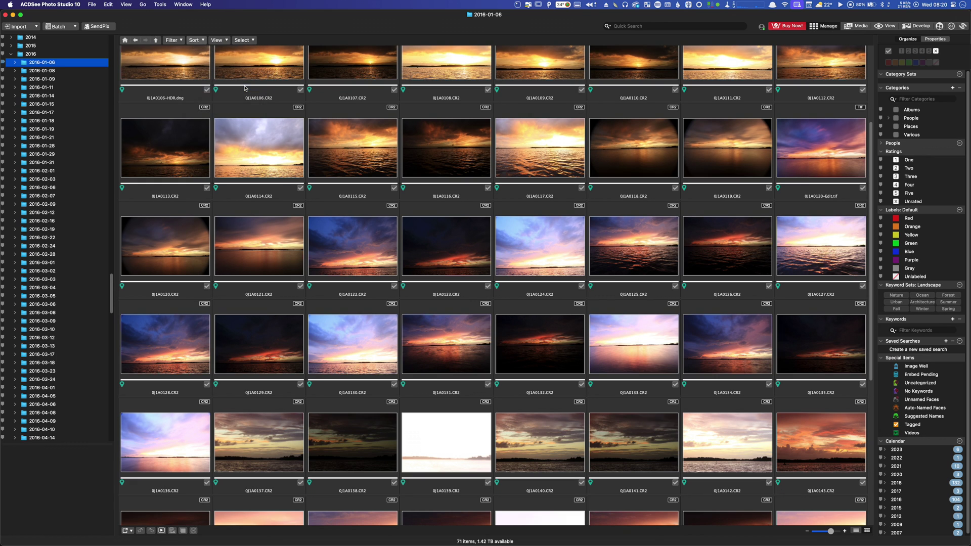
click(203, 41)
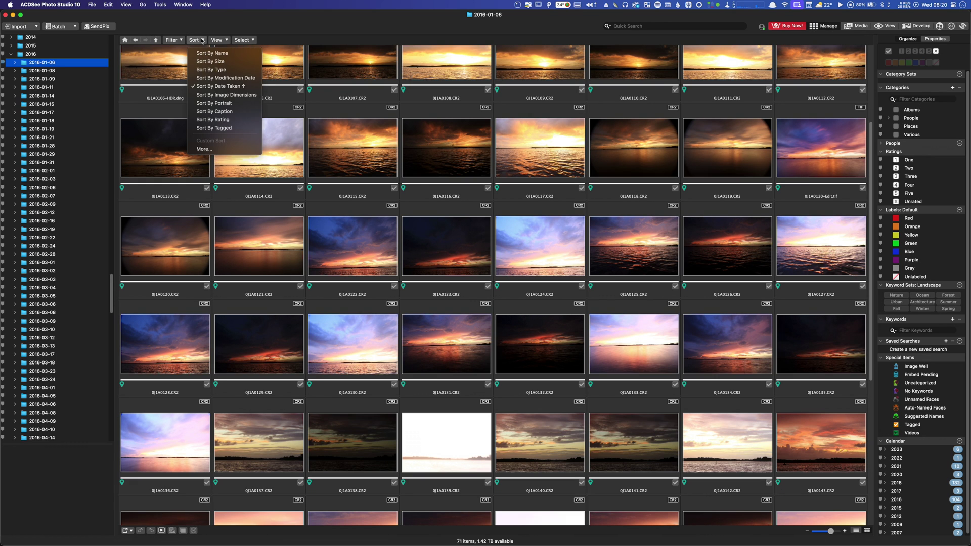
click(244, 120)
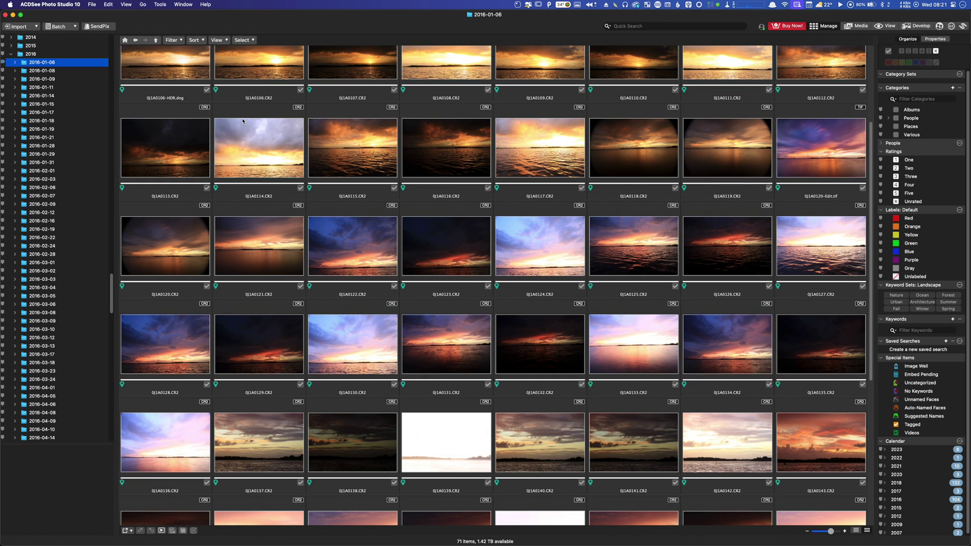
Step: Show the folder as a detailed file list with size, type and modified date
click(222, 40)
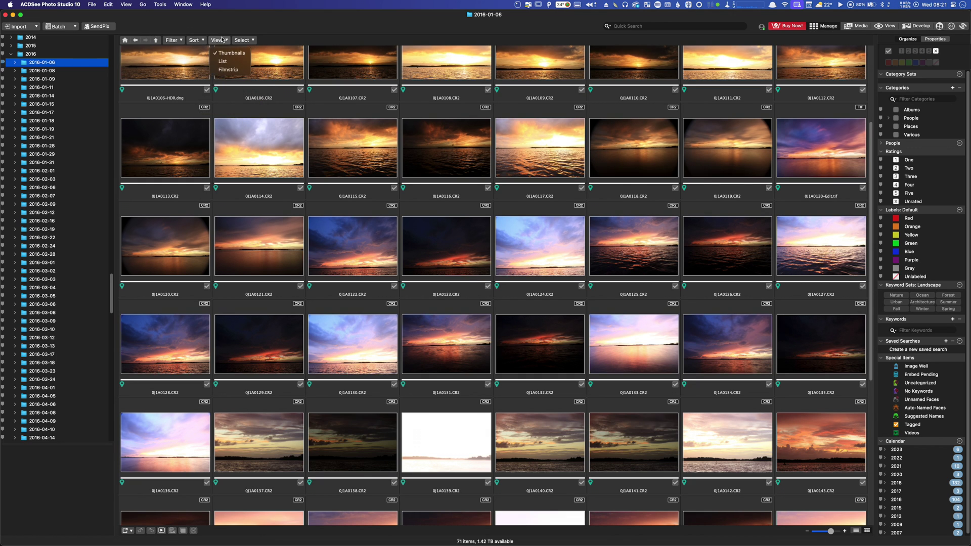
click(223, 61)
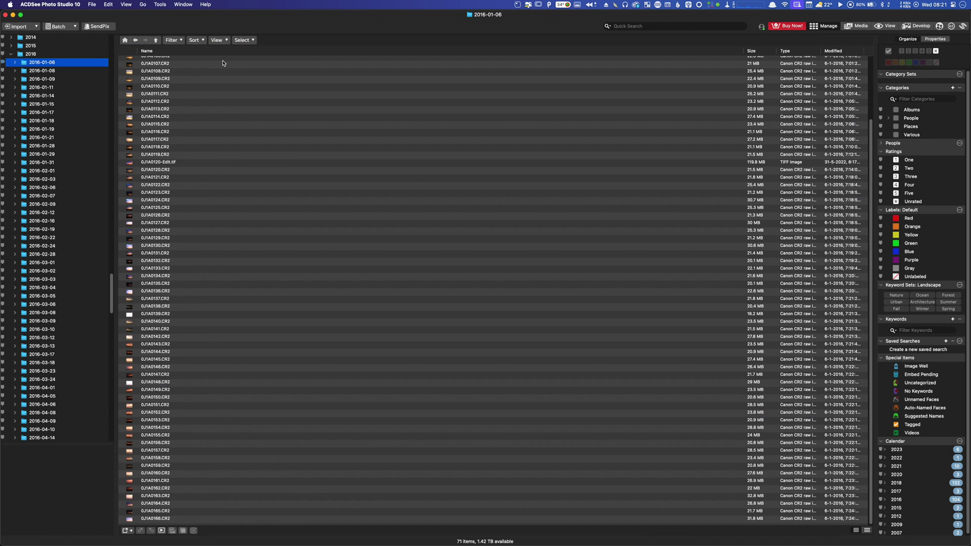
click(216, 41)
Step: Switch to Filmstrip layout and preview 0J1A0102.CR2, then 0J1A0100.CR2
click(222, 70)
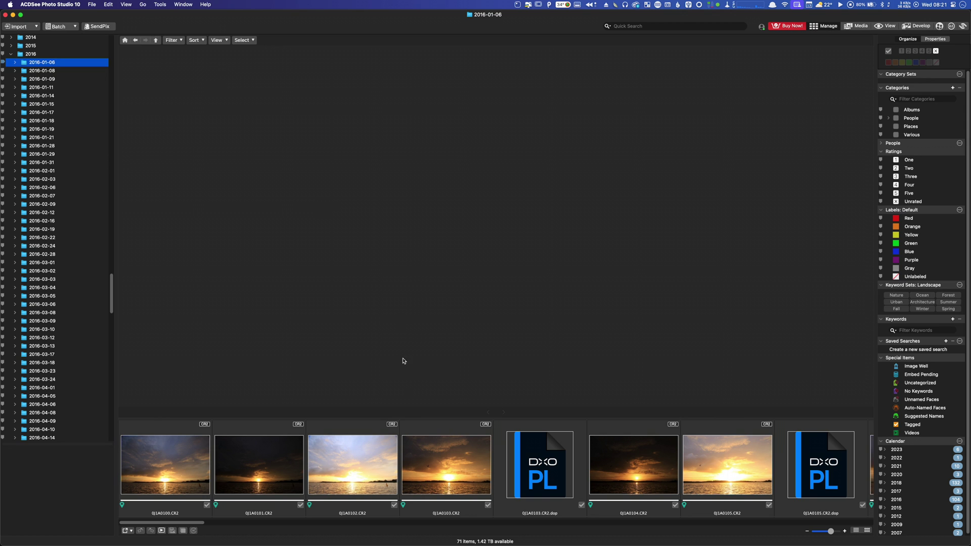
click(335, 463)
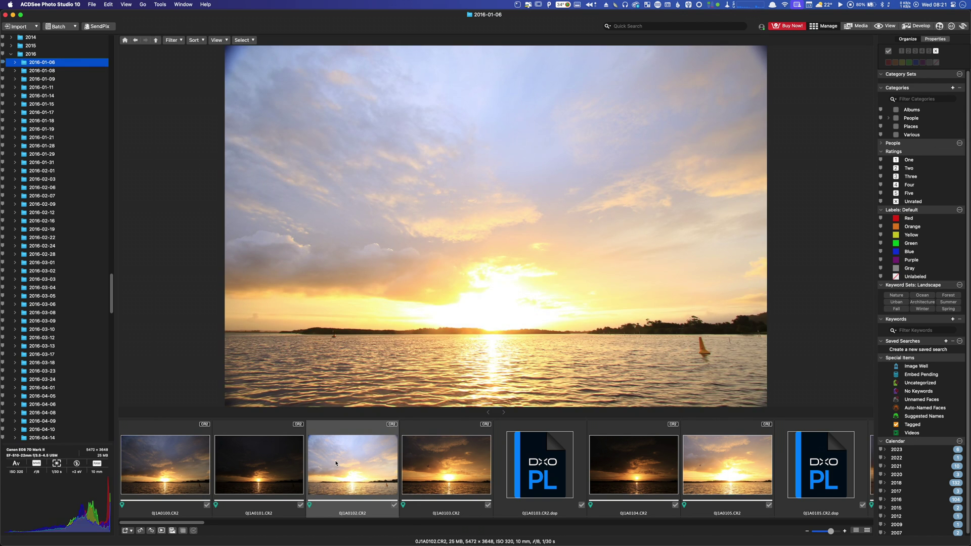
click(192, 461)
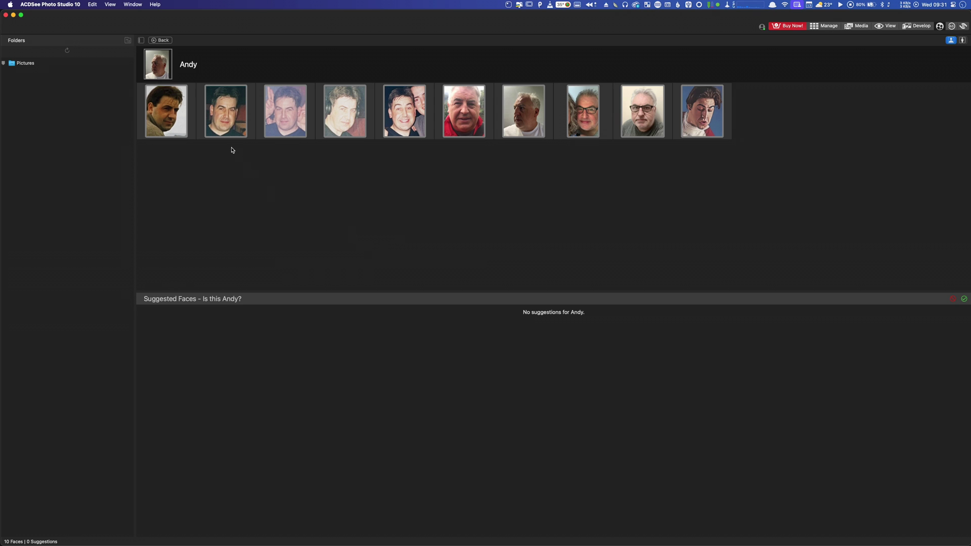
Step: Open the red-jacket face thumbnail's photo full size in View mode
double_click(468, 115)
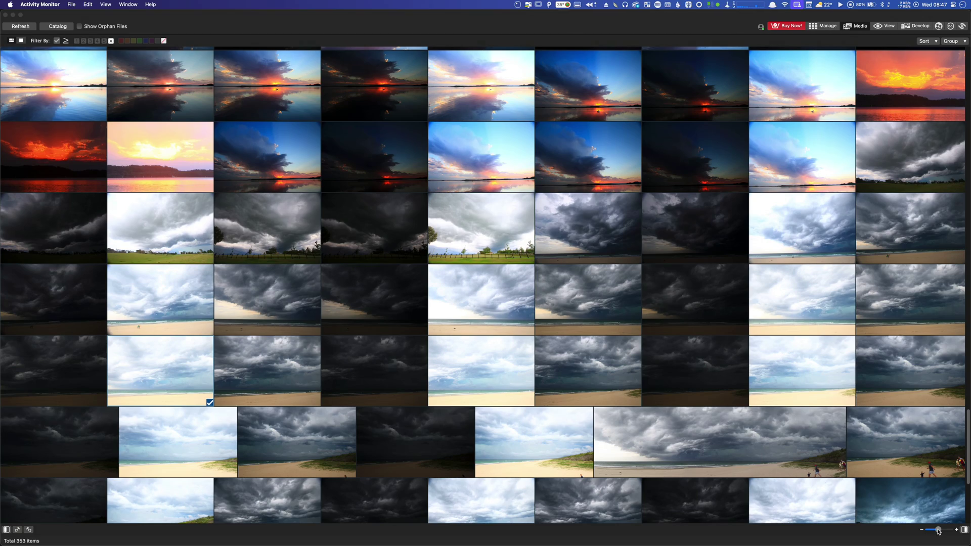
Step: Enlarge the media thumbnails to six columns and view storm photo 0J1A2441.CR2 full size
click(939, 532)
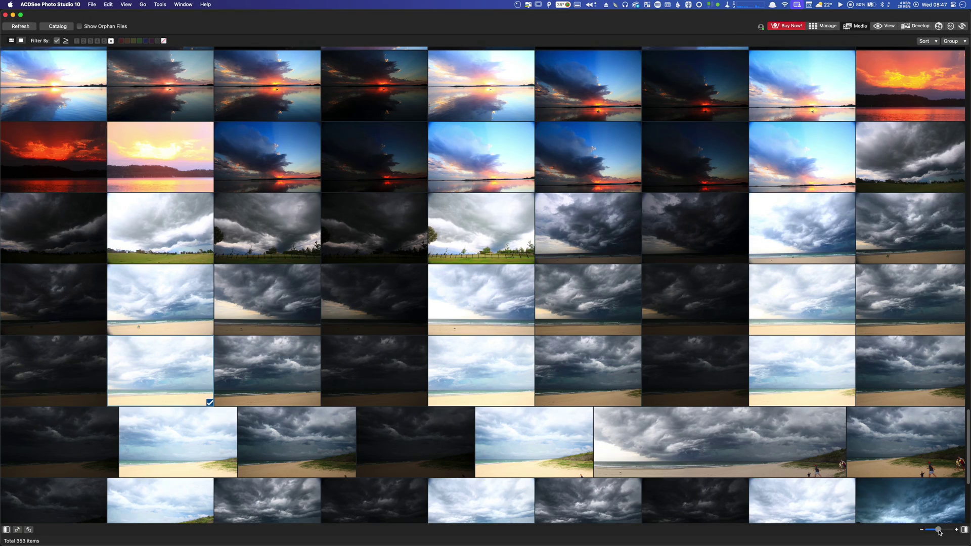
drag(938, 532, 946, 531)
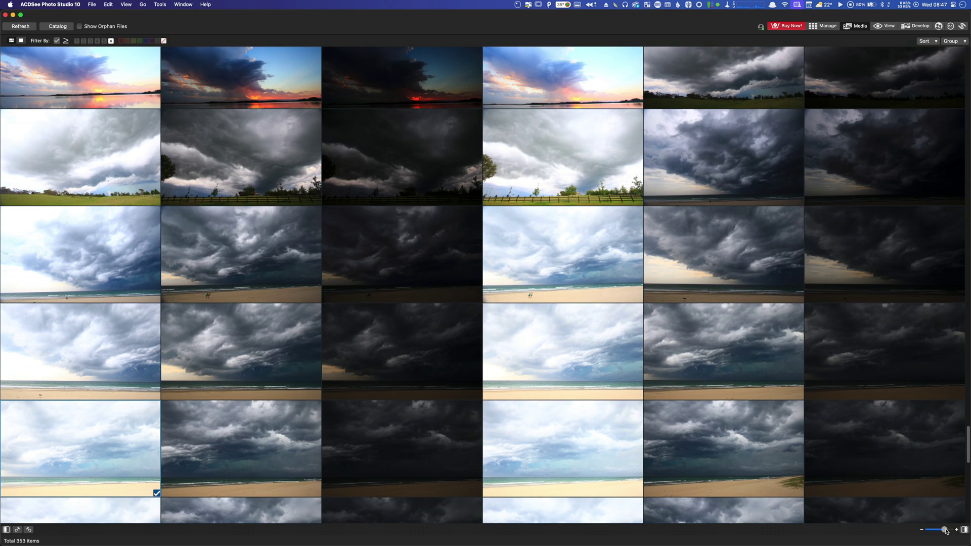
right_click(246, 254)
click(275, 265)
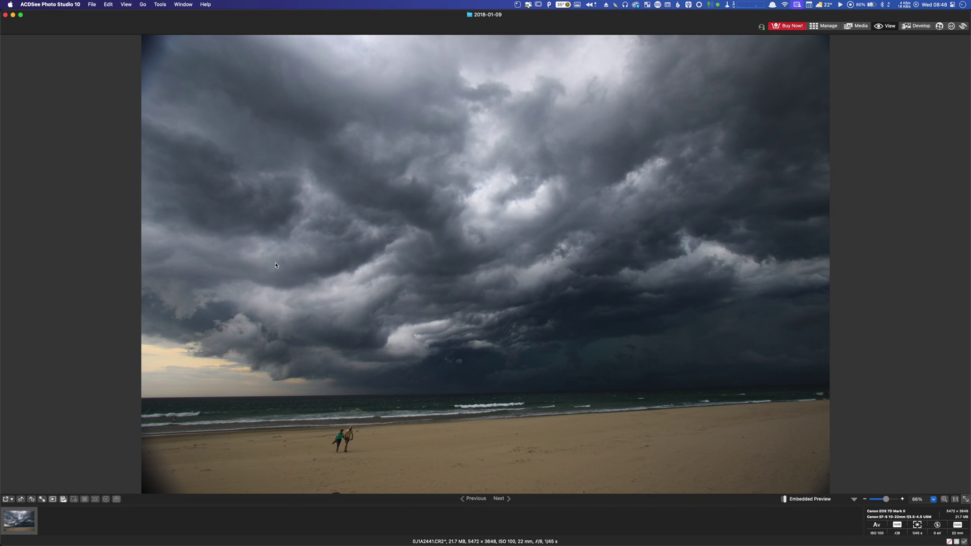
Step: Switch the photo display from Embedded Preview to RAW Decode
click(784, 500)
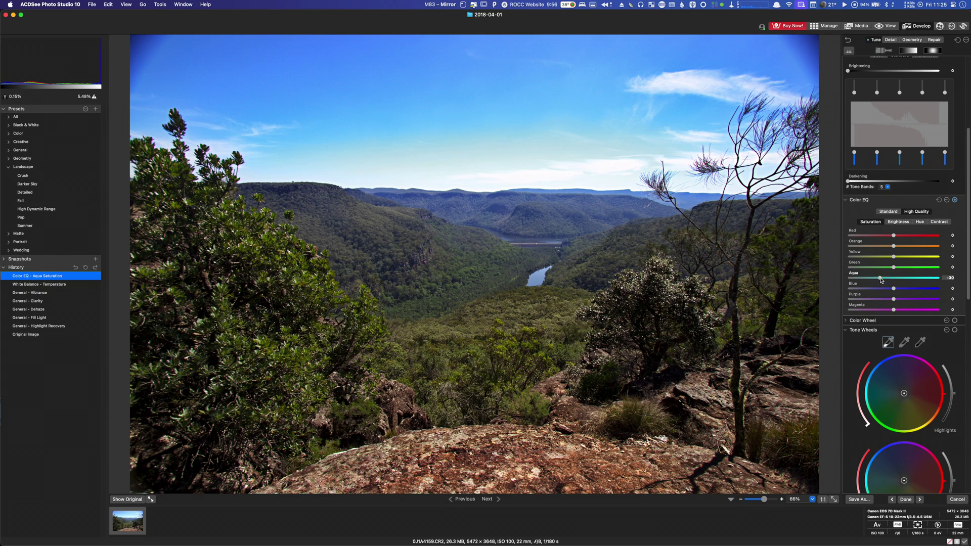
scroll(905, 279, down, 10)
Step: Lower the valley photo's Color EQ Aqua saturation and adjust its RGB Tone Curve nodes
drag(880, 329, 884, 335)
drag(926, 286, 932, 280)
scroll(965, 243, up, 15)
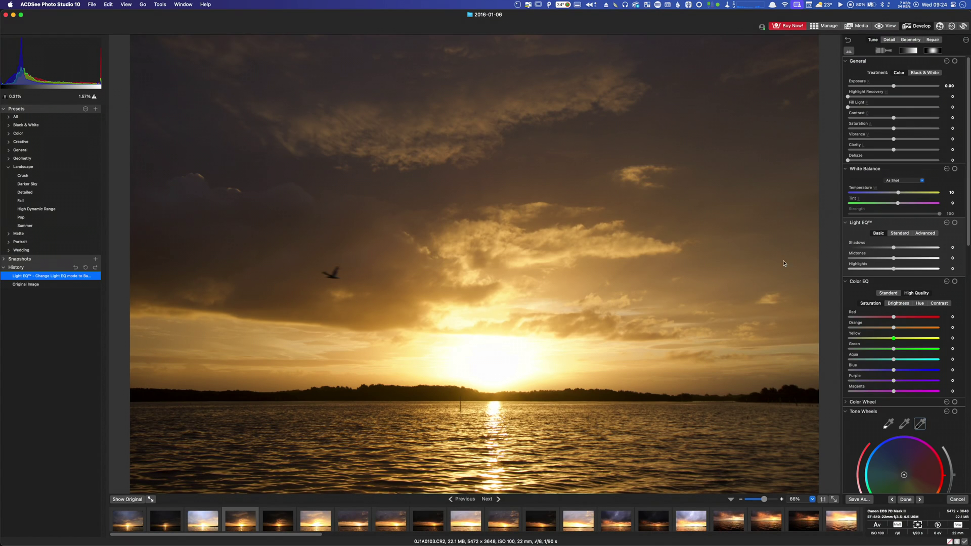
Step: Push the sunset's Highlight Recovery up toward 100, then return it to 0
drag(848, 96, 958, 113)
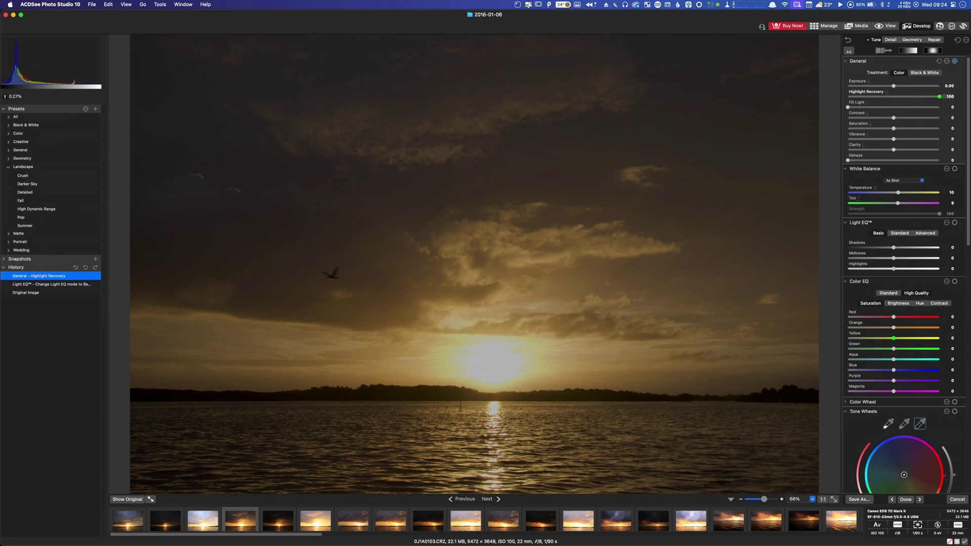
drag(940, 97, 815, 128)
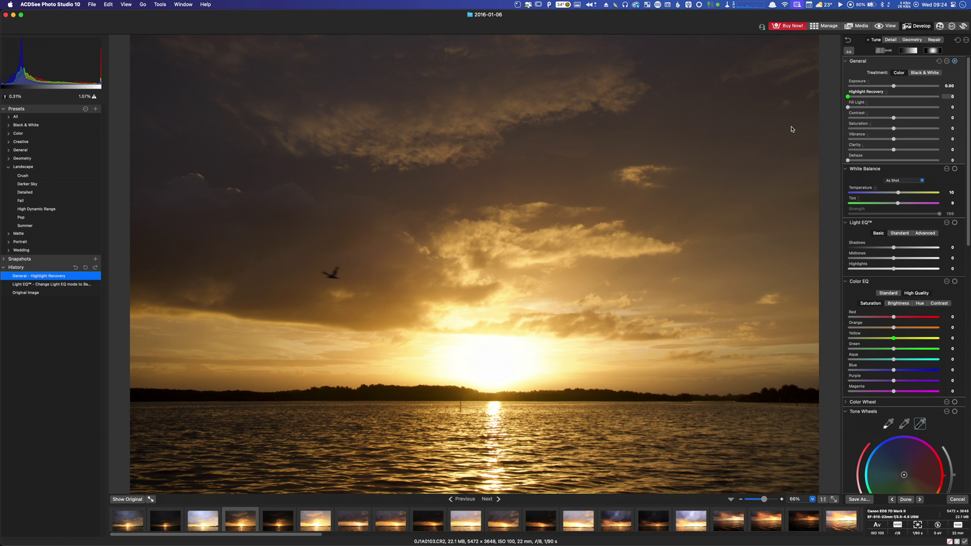
drag(870, 122, 816, 127)
Step: Pull the Light EQ Basic Highlights slider down to -100, then ease it back up
drag(895, 270, 811, 269)
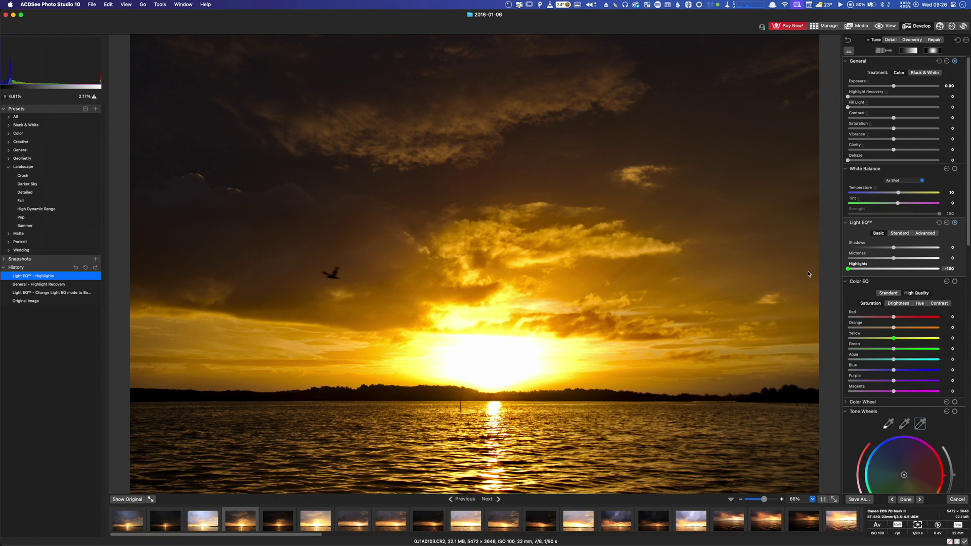
drag(854, 275, 895, 270)
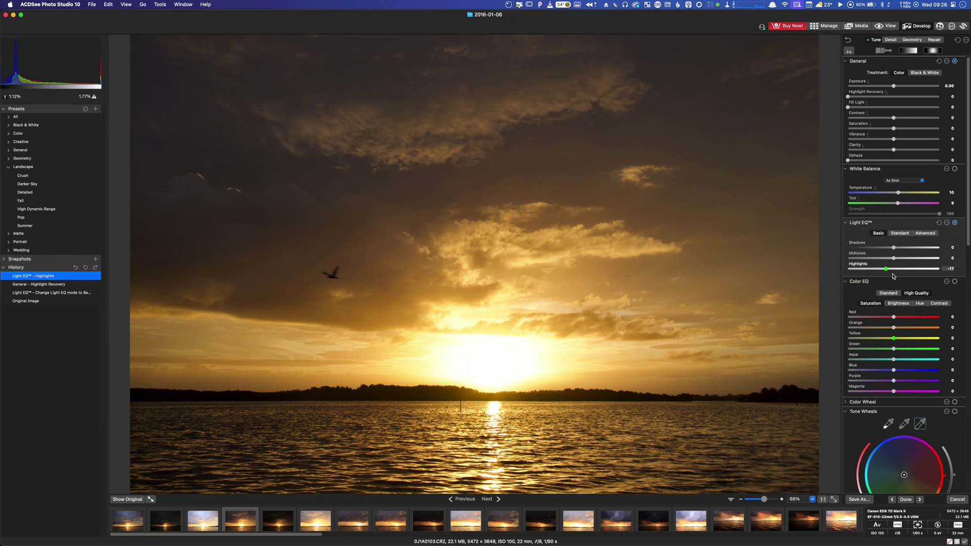
Step: In Standard Light EQ, set Darkening 10 and Brightening 31, and raise a tone band
click(900, 233)
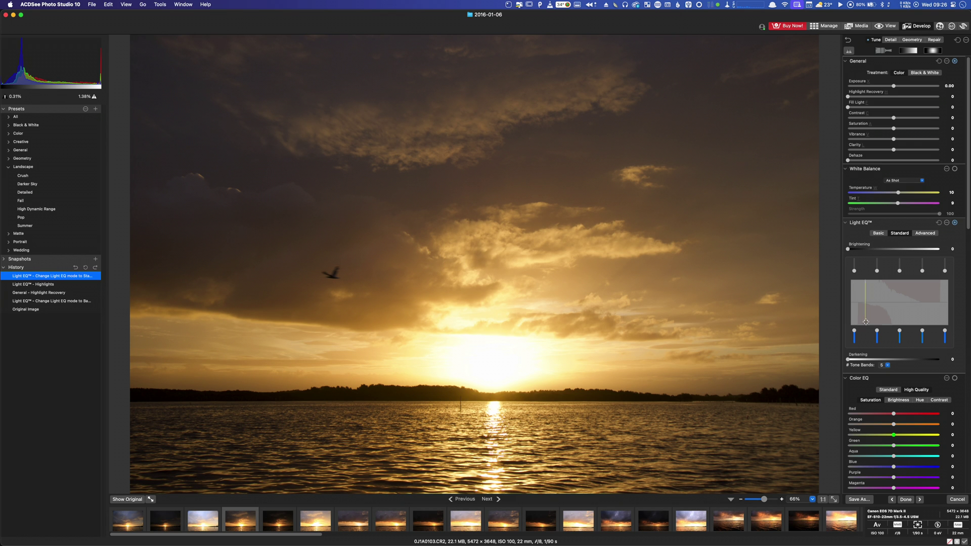
drag(847, 361, 859, 361)
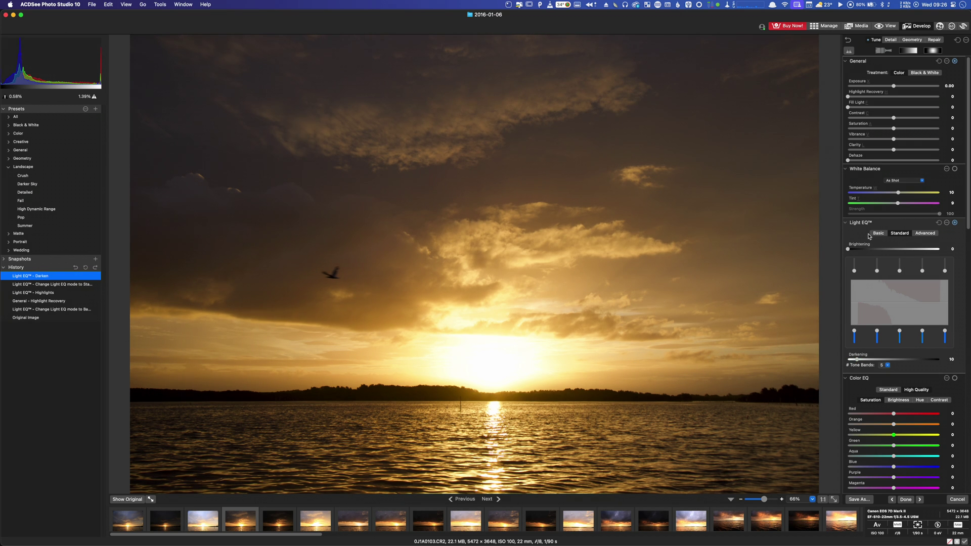
drag(859, 248, 946, 279)
click(878, 270)
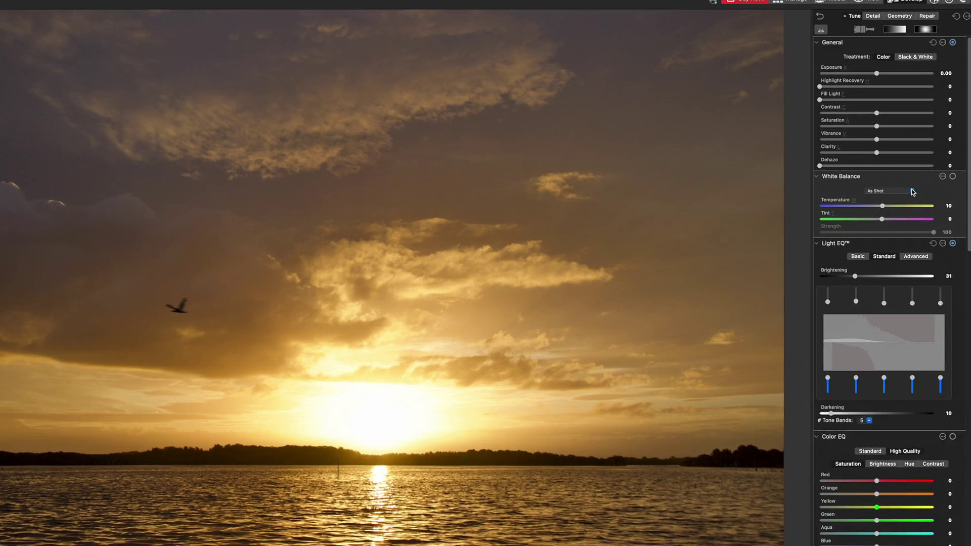
Step: Switch the sunset's white balance preset from As Shot to Sunny (Temperature 20, Tint 10)
click(924, 183)
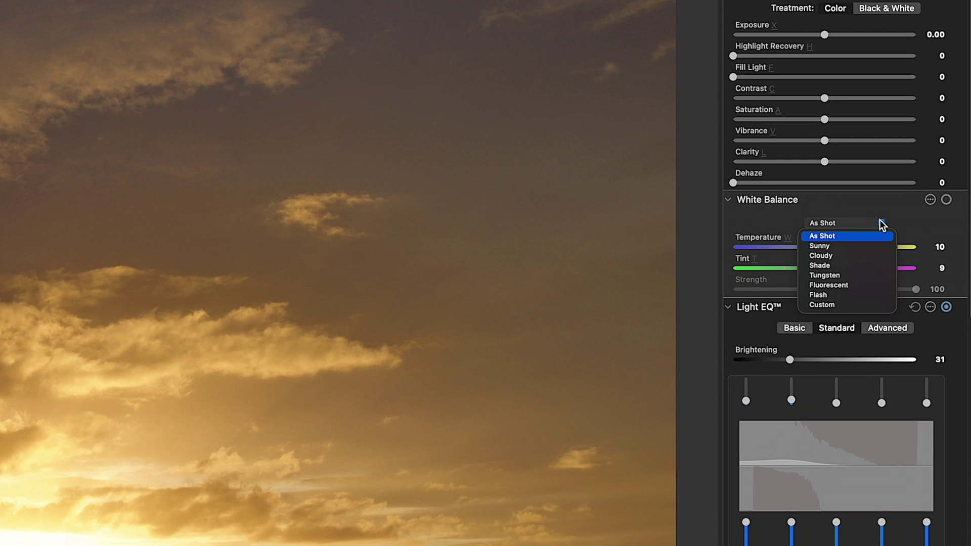
click(833, 247)
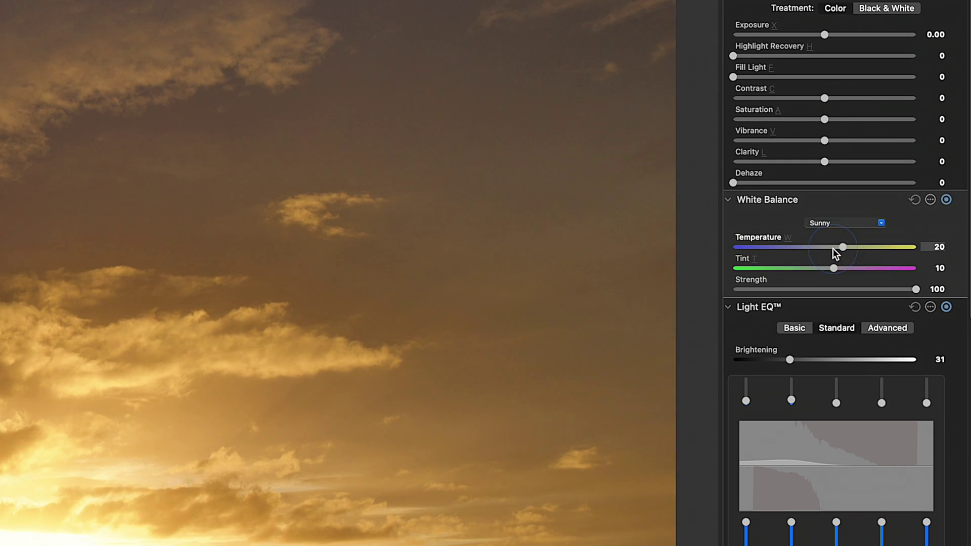
click(881, 223)
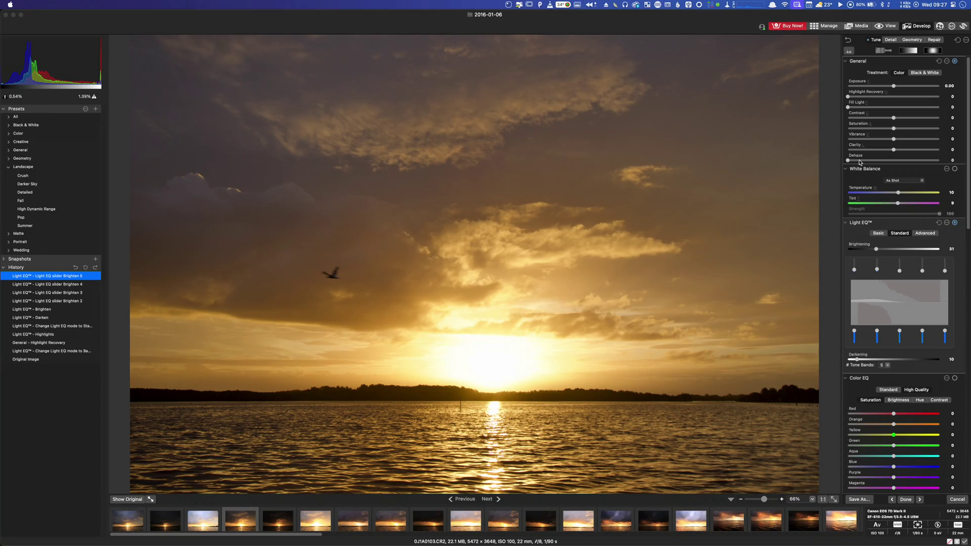
Step: Raise the sunset's Dehaze slider slightly to deepen sky colour and contrast
click(851, 162)
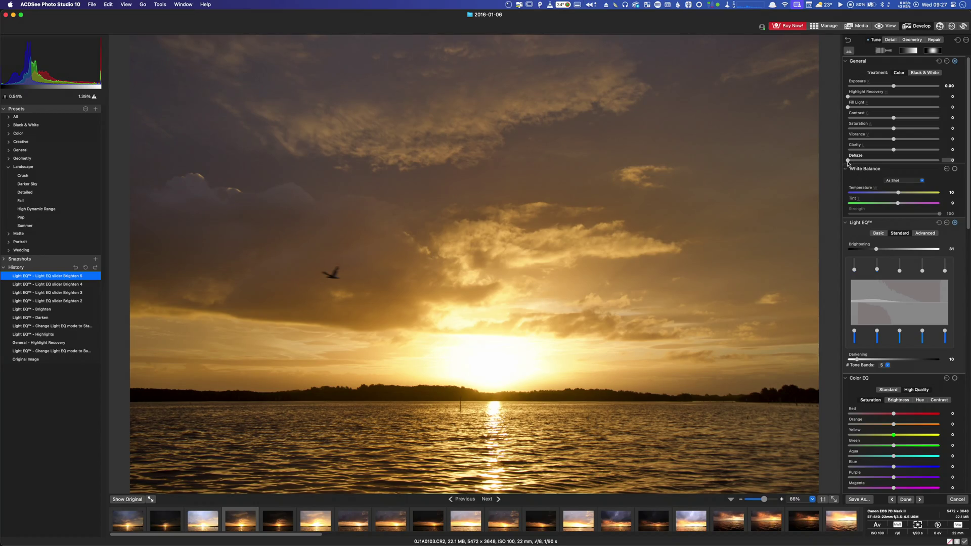
mouse_move(849, 164)
mouse_down()
mouse_move(947, 169)
mouse_move(848, 164)
mouse_move(860, 165)
mouse_up()
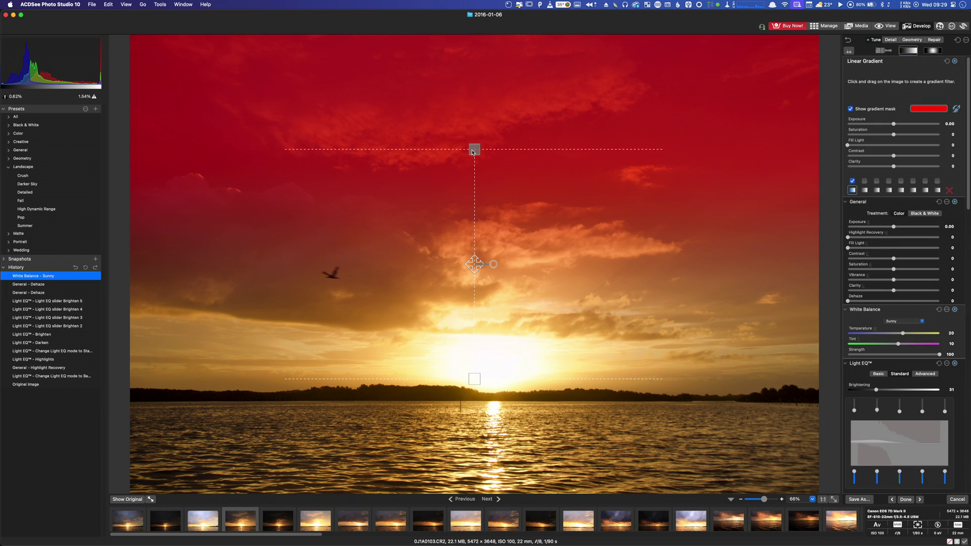
Step: Move the first linear gradient lower over the sky, hide its mask and lift Fill Light
drag(473, 152, 474, 308)
drag(473, 343, 472, 392)
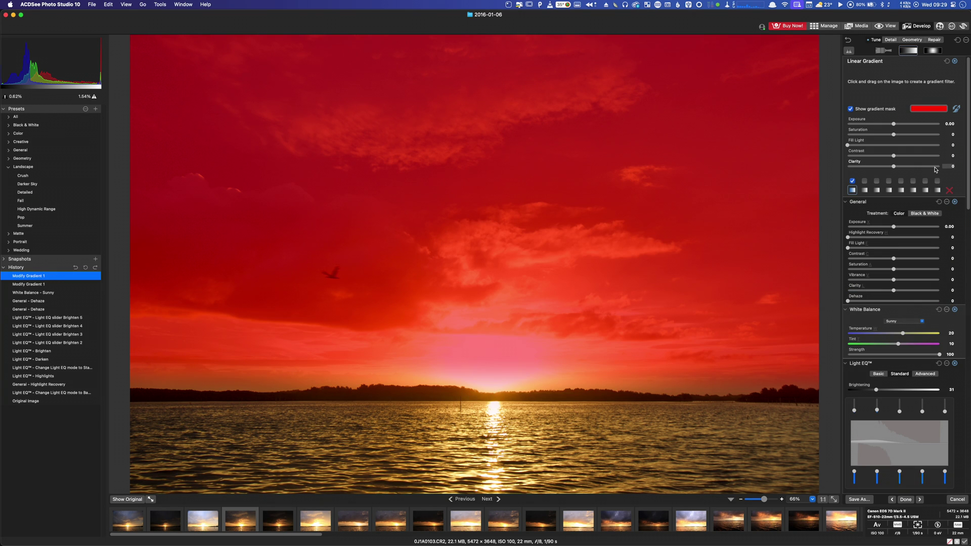
click(851, 109)
drag(848, 145, 845, 148)
Step: Add a second linear gradient and raise its Clarity to 23
scroll(866, 183, down, 2)
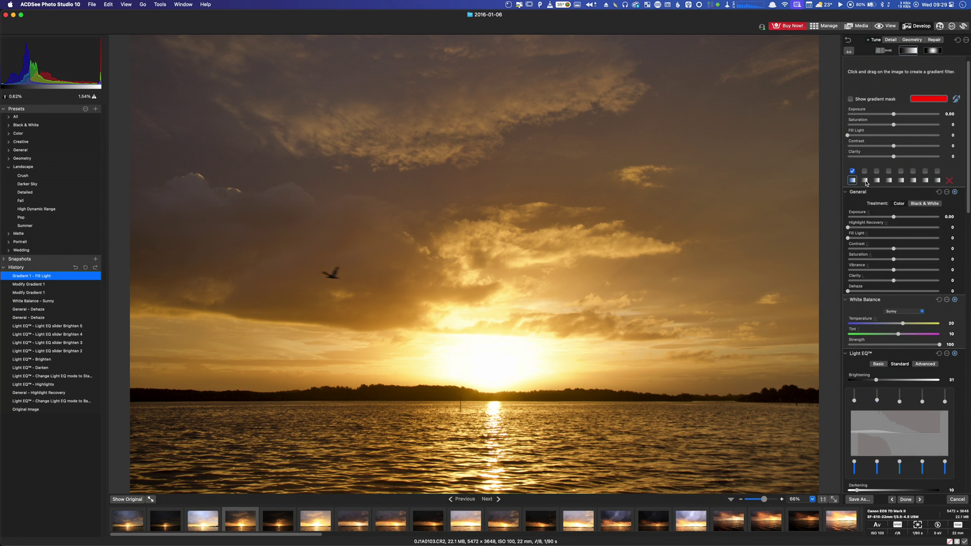
click(865, 181)
drag(895, 157, 920, 157)
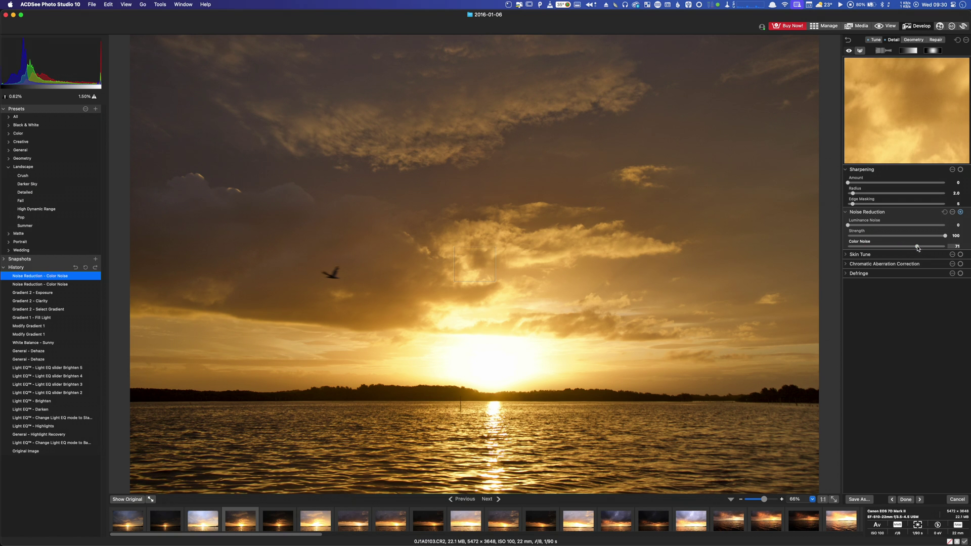
Step: Apply Luminance Noise reduction to the sunset, fine-tuning it to about 24
click(851, 225)
drag(882, 226, 885, 226)
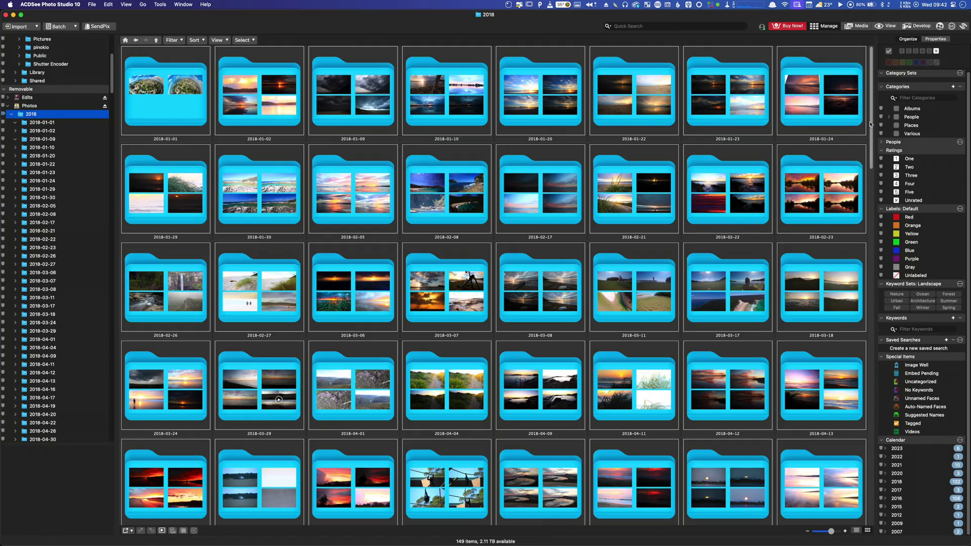
Step: Enlarge the 2018 folder thumbnails, open 2018-04-01, enlarge its photos and select 0J1A4153.CR2
drag(871, 125, 862, 258)
drag(831, 532, 838, 533)
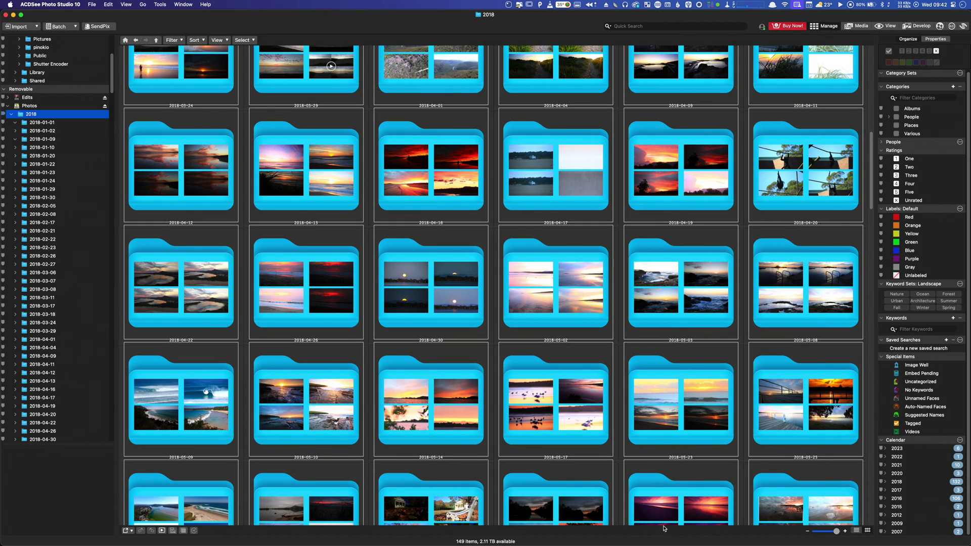
scroll(532, 231, up, 3)
double_click(437, 161)
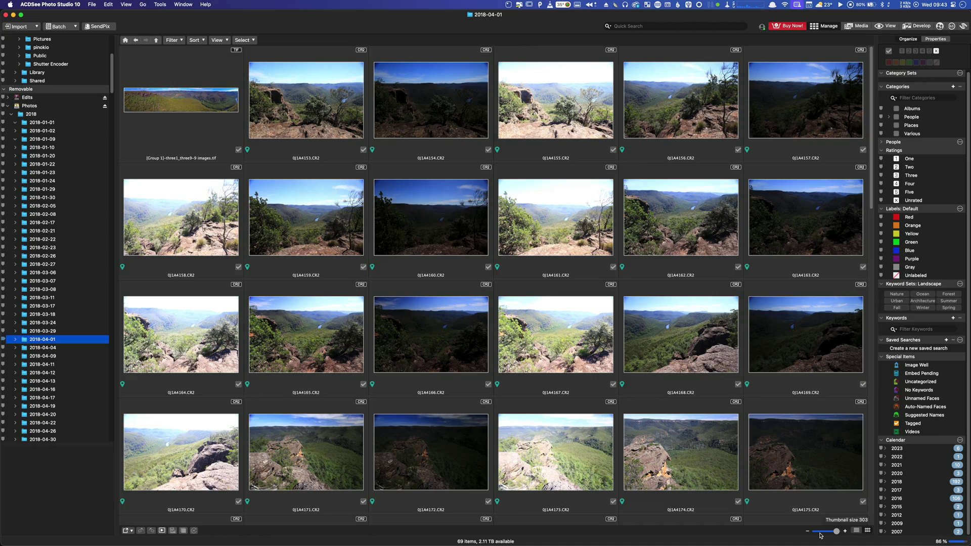
drag(821, 536, 843, 534)
click(364, 100)
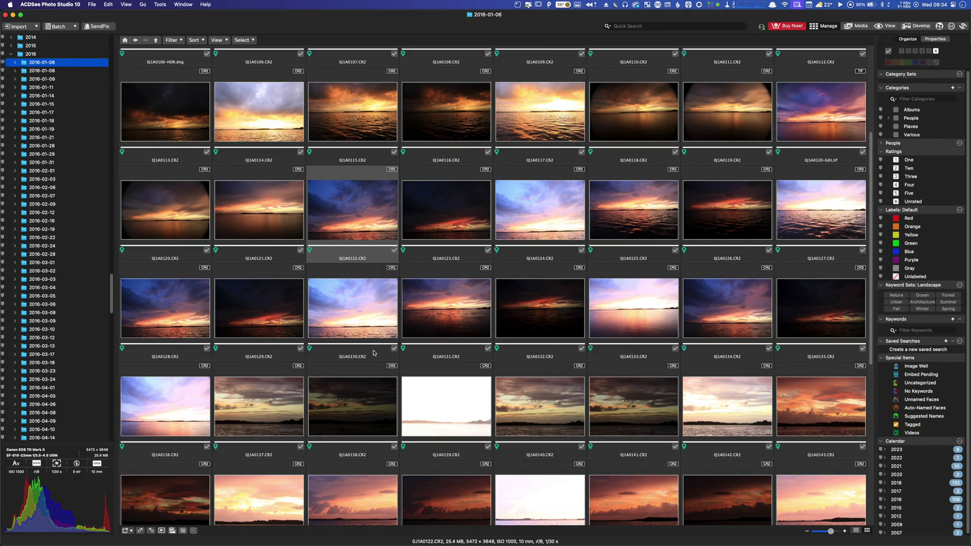
right_click(361, 203)
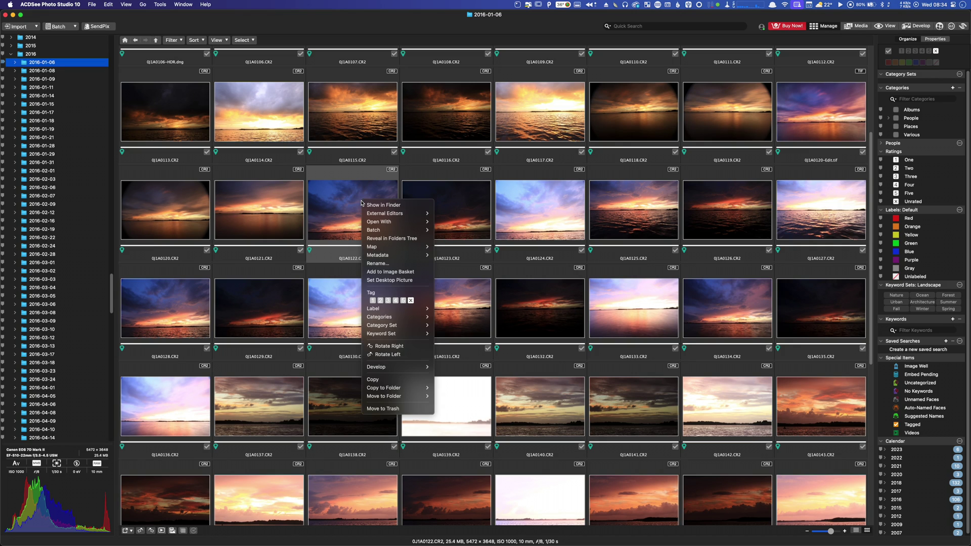
mouse_move(405, 213)
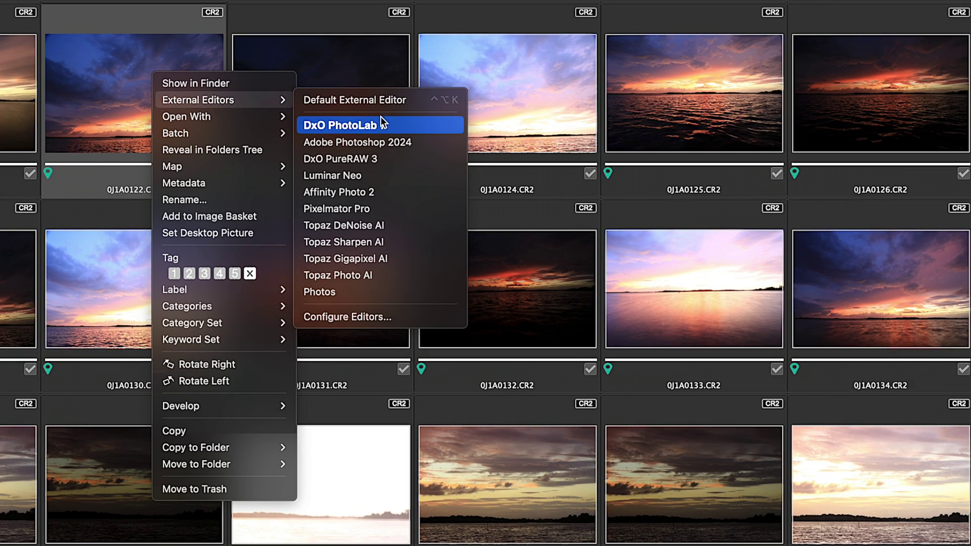
click(409, 193)
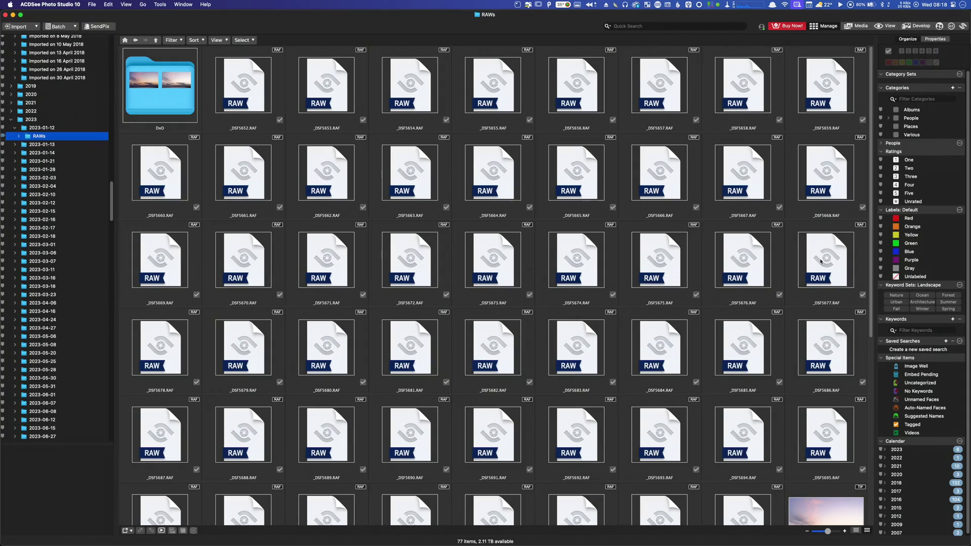
Step: Scroll the RAWs folder thumbnails and select _DSF5704.RAF to view its details
scroll(802, 272, down, 10)
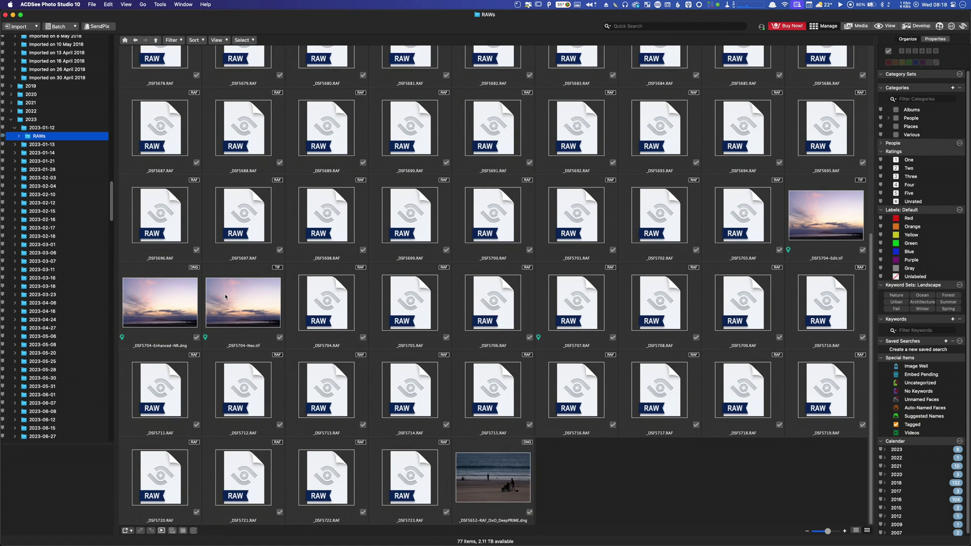
click(325, 304)
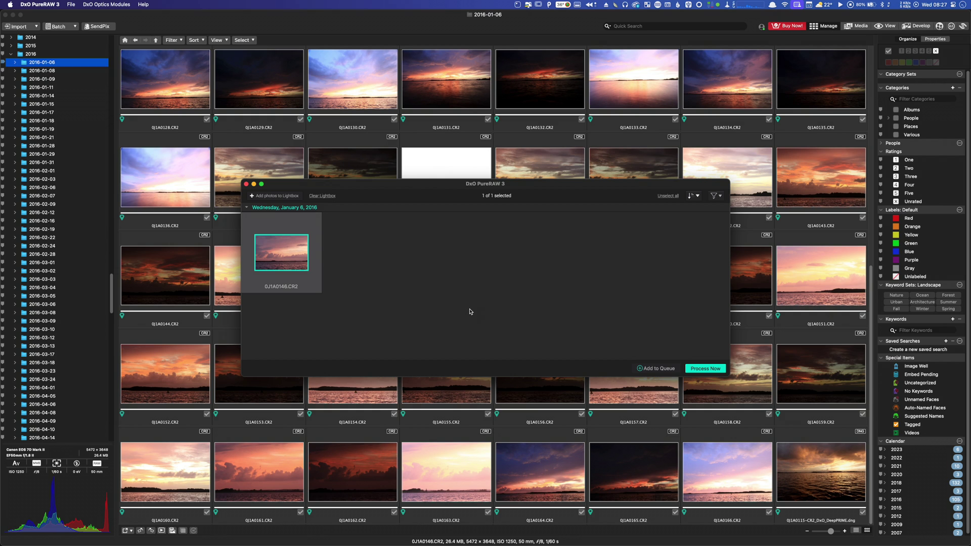
Step: Convert 0J1A0146.CR2 with DeepPRIME to DNG, saved to the original image folder
click(718, 368)
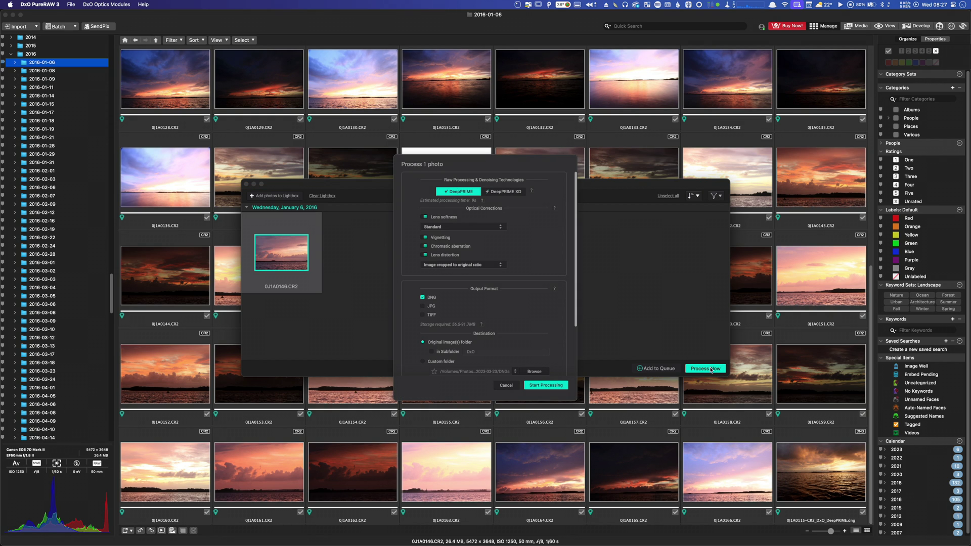
scroll(558, 353, down, 3)
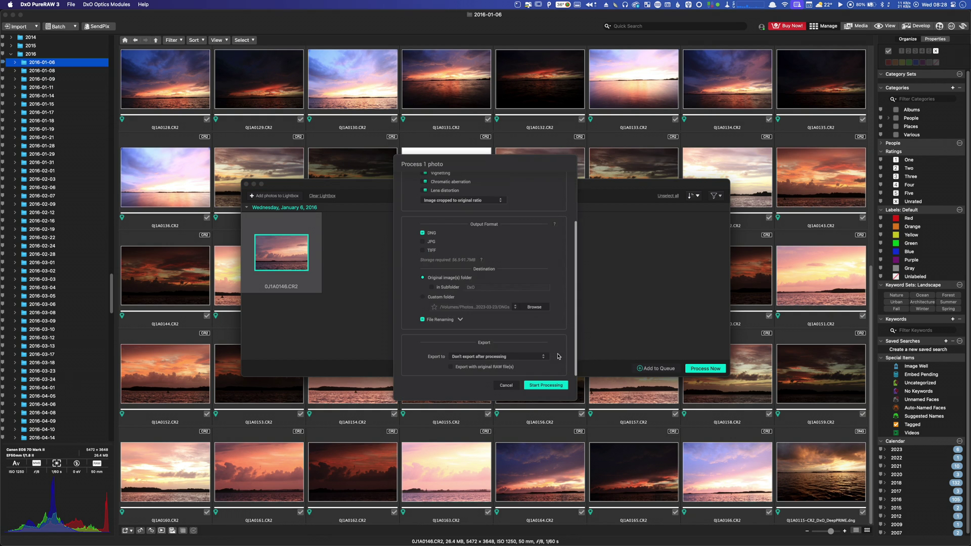
click(551, 385)
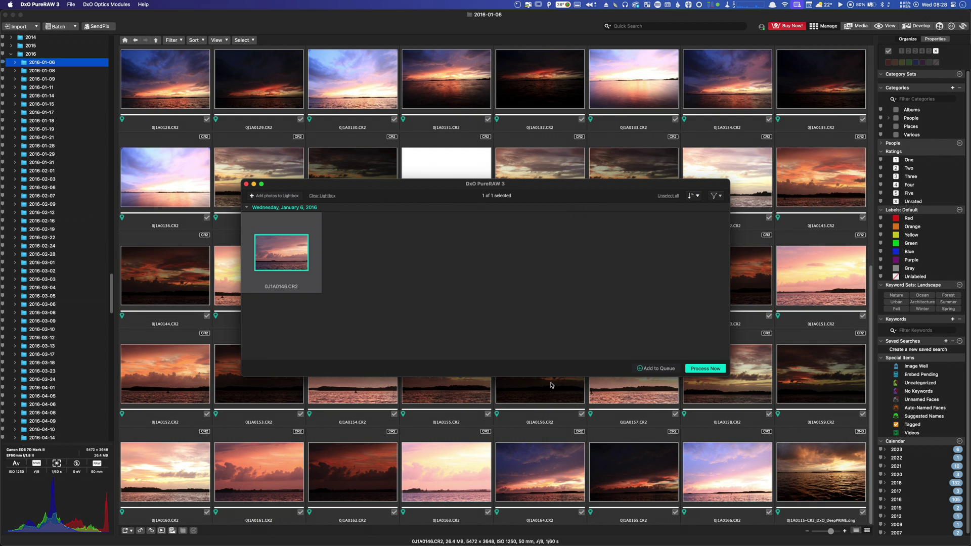